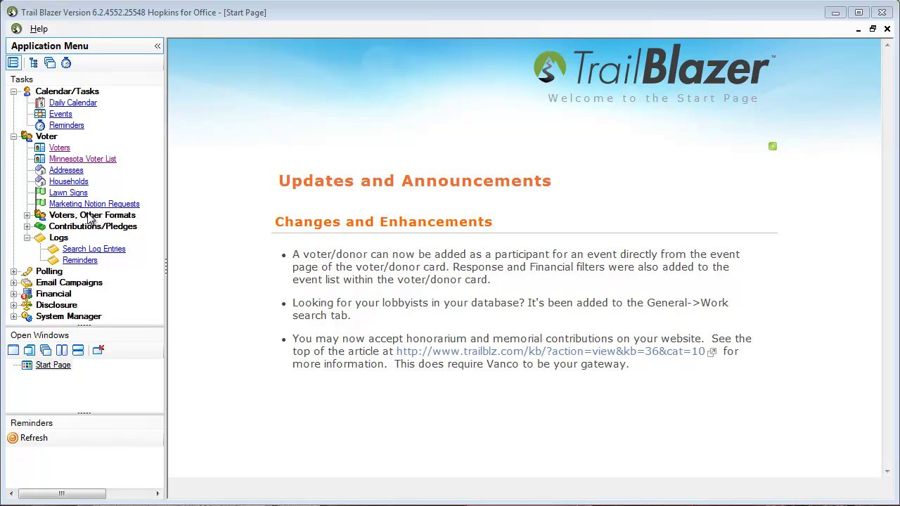
Open the voter list in the Walk List Support format and show its address search criteria for districts
click(27, 217)
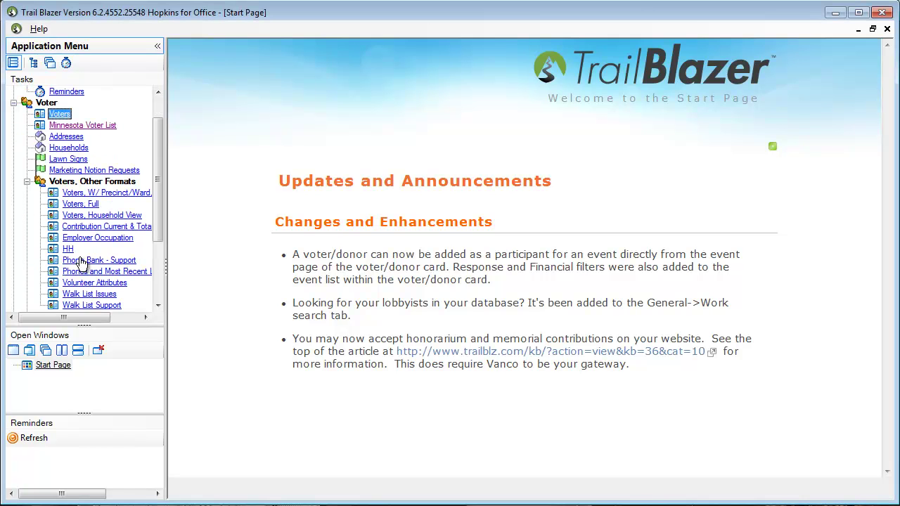
click(90, 307)
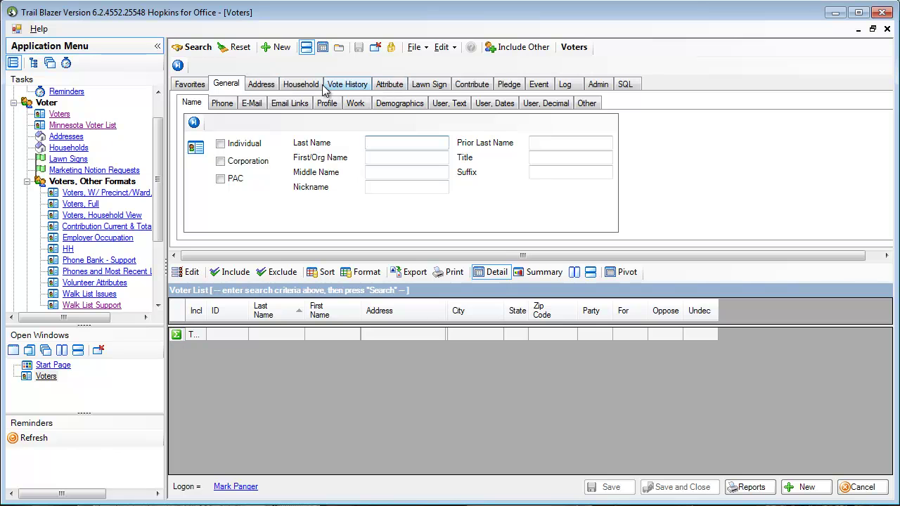
click(261, 84)
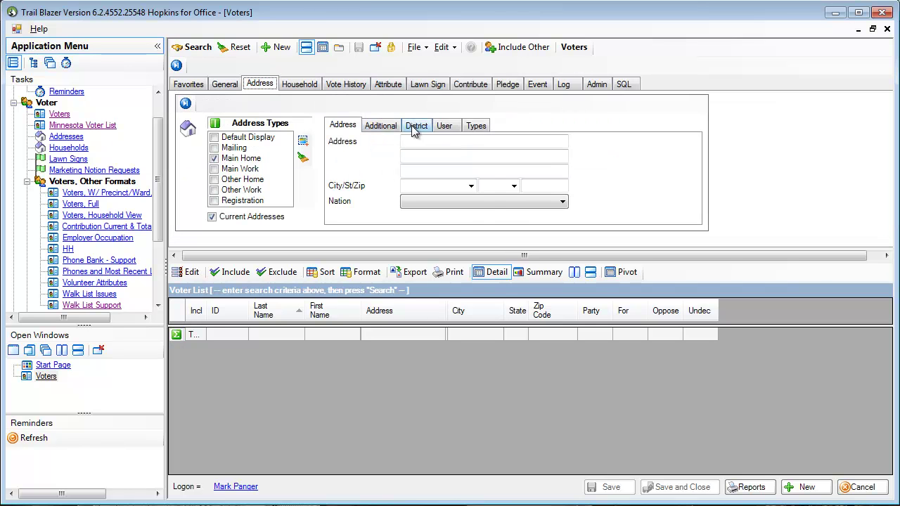
click(416, 127)
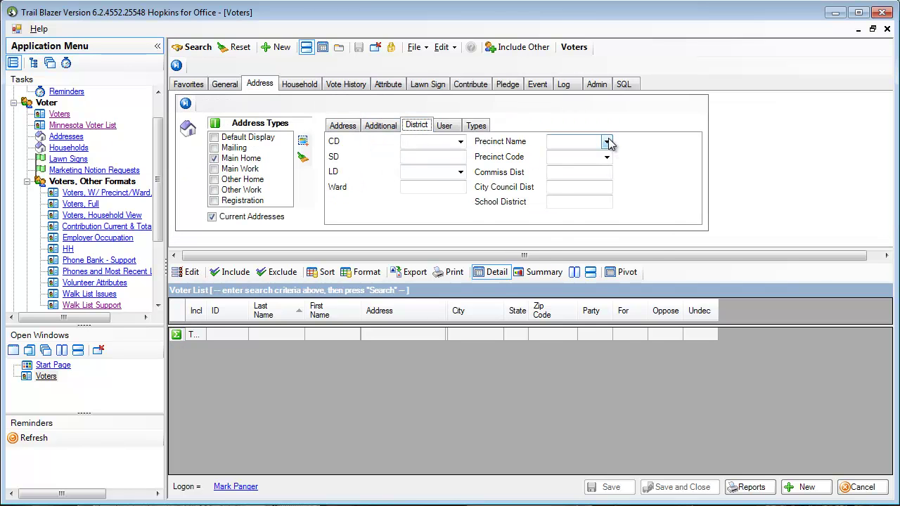
Search for voters with precinct name GOLDEN VALLEY P-02 and load all matching records
click(607, 142)
drag(663, 180, 668, 248)
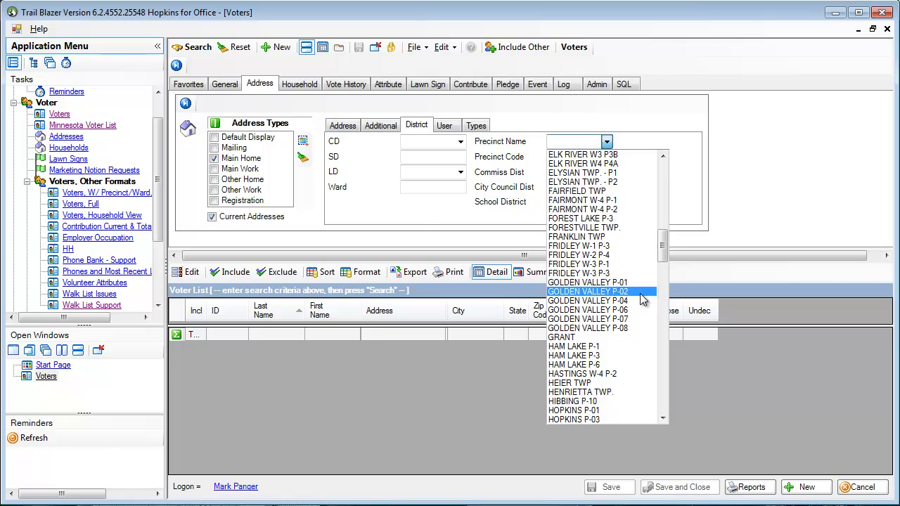
click(641, 292)
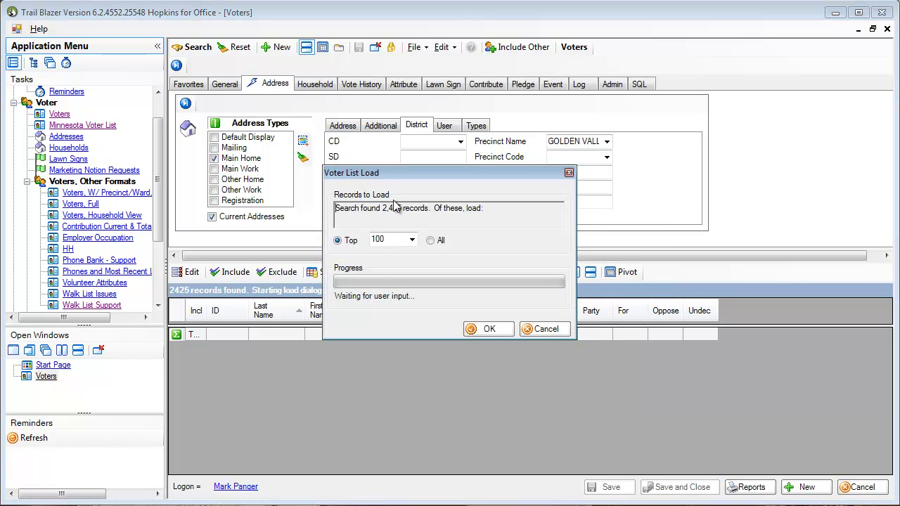
click(430, 241)
click(486, 330)
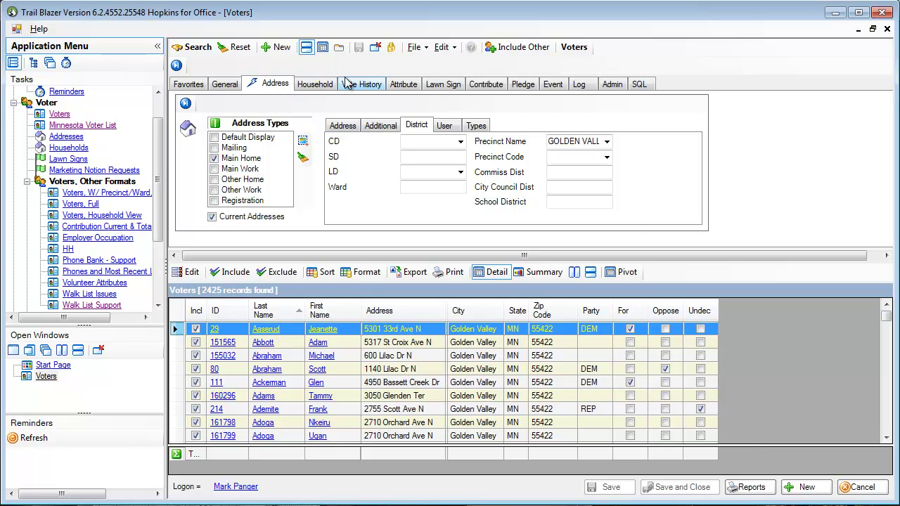
Create a map of the loaded voters with the set name GV 02 and yellow pins
click(415, 48)
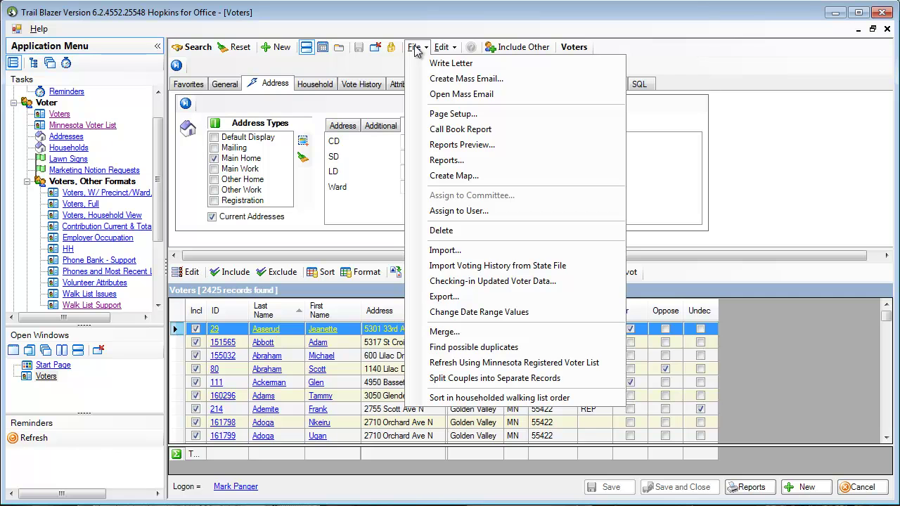
click(454, 178)
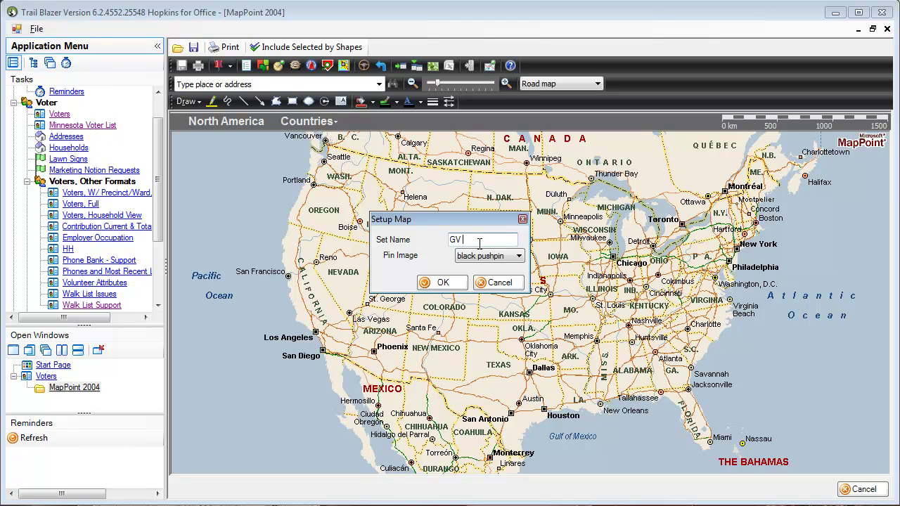
text(02)
key(Tab)
key(Down)
key(Tab)
key(Tab)
key(Return)
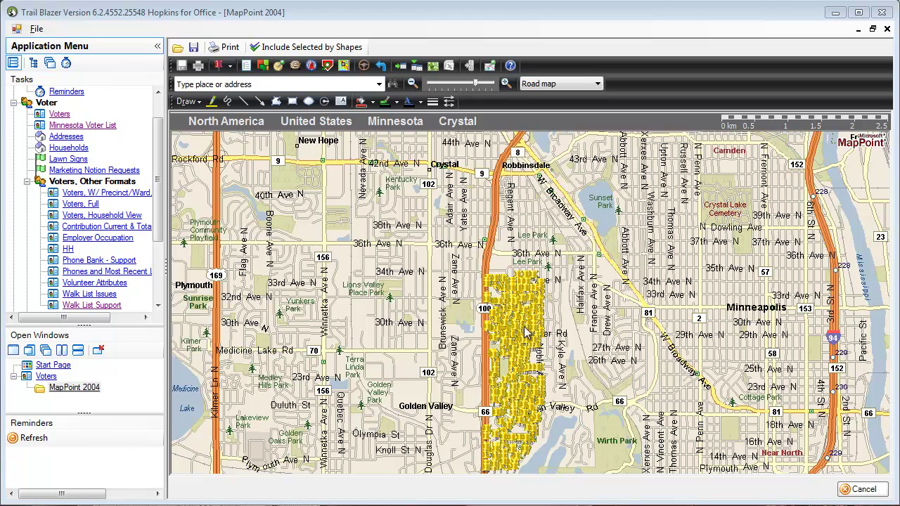
Draw a closed freeform outline around the pins south of Culver Rd, from Briarwood Nature Area to Major Ave and down to the Golden Valley label
scroll(571, 320, up, 2)
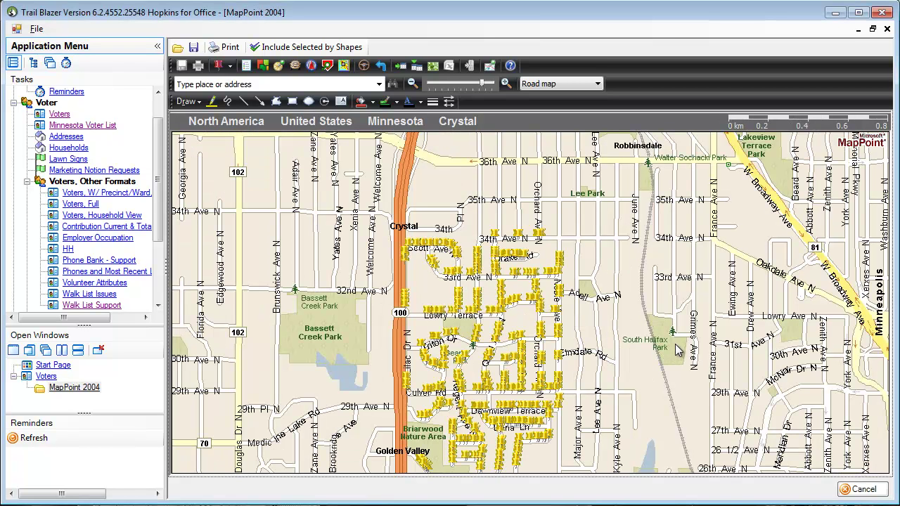
scroll(640, 351, up, 1)
scroll(603, 352, down, 1)
drag(737, 380, 736, 213)
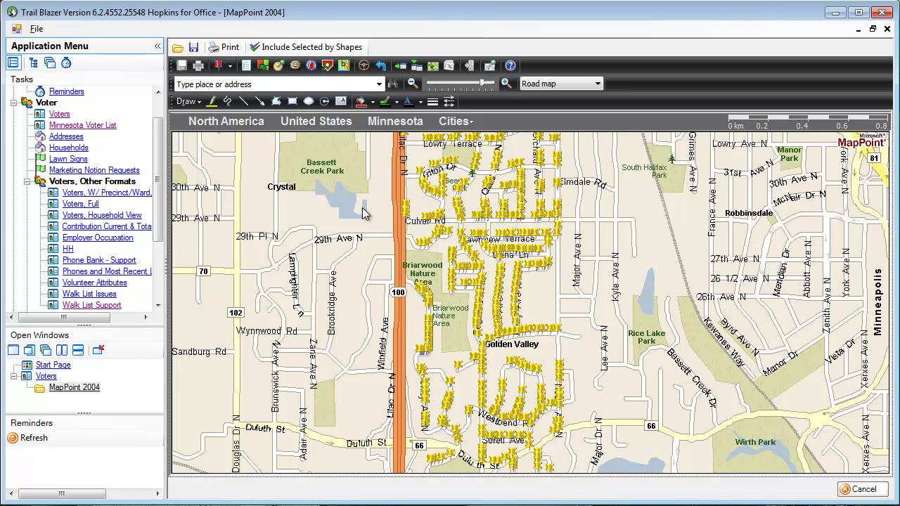
click(276, 102)
mouse_move(431, 224)
mouse_down()
mouse_move(415, 227)
mouse_move(402, 249)
mouse_move(437, 280)
mouse_move(457, 339)
mouse_move(562, 347)
mouse_move(576, 226)
mouse_move(564, 218)
mouse_move(432, 223)
mouse_up()
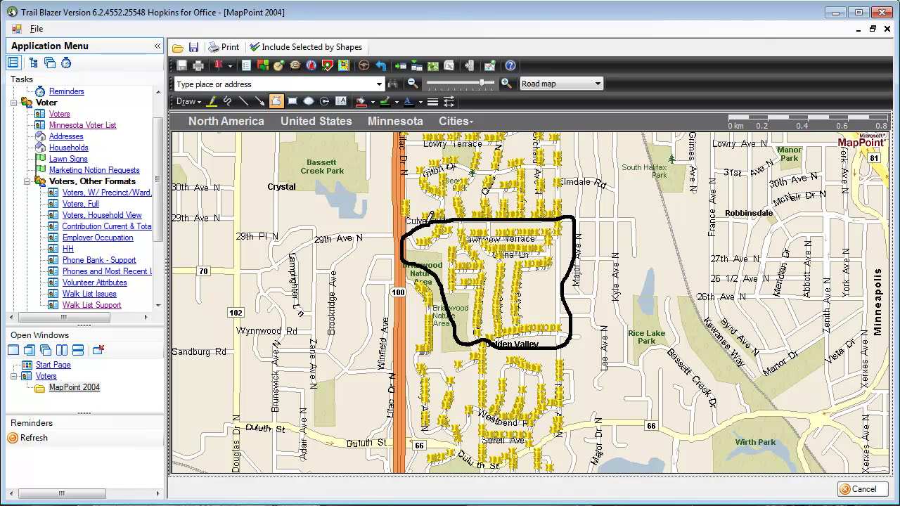
drag(431, 224, 420, 226)
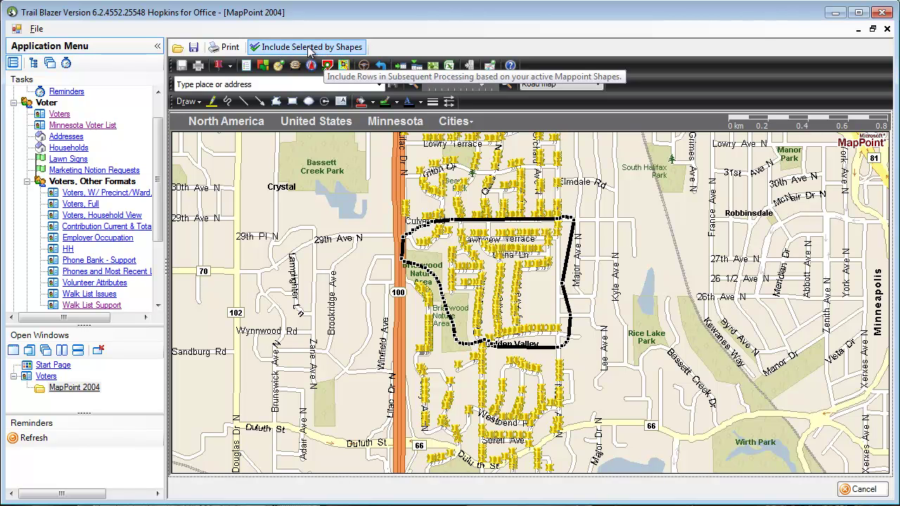
Include only the voters whose pins fall inside the drawn shape and return to the voter list
click(354, 52)
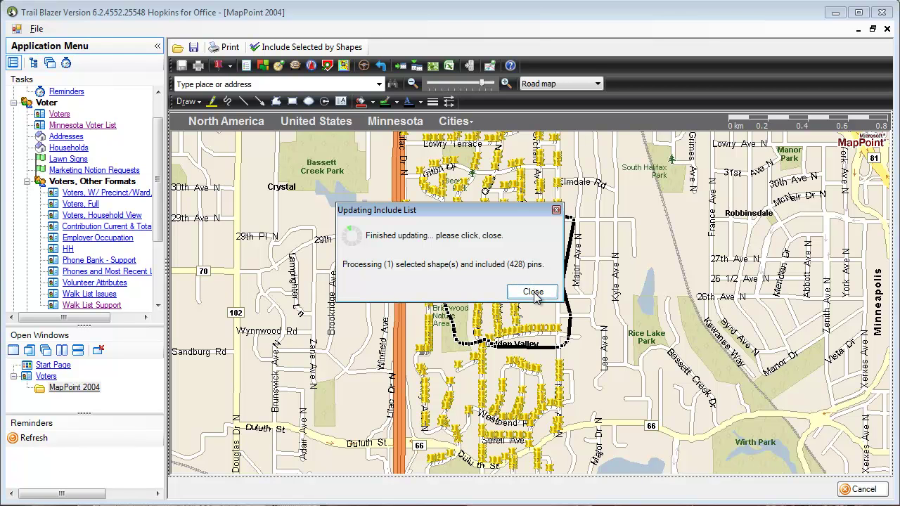
click(533, 292)
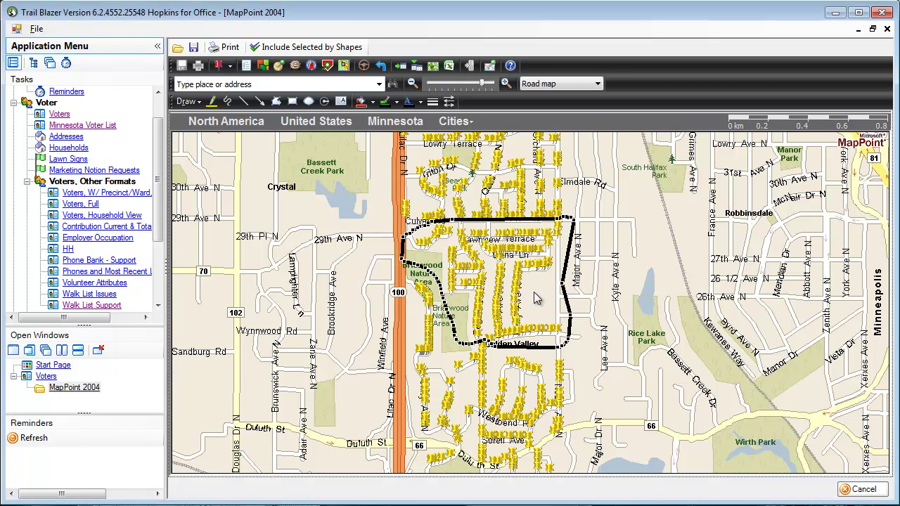
click(47, 376)
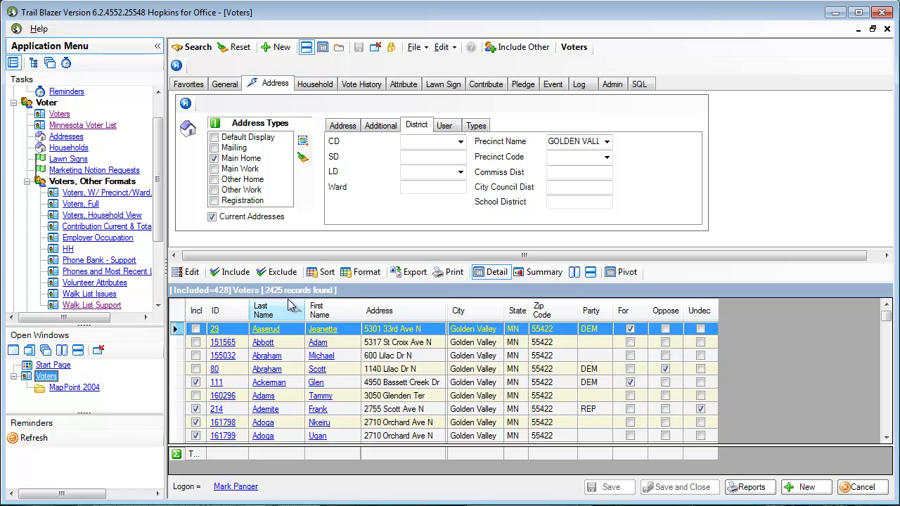
Generate the Walk List, Selectable Format report titled GV 02, with the person's first name as Legend Text 1
click(753, 487)
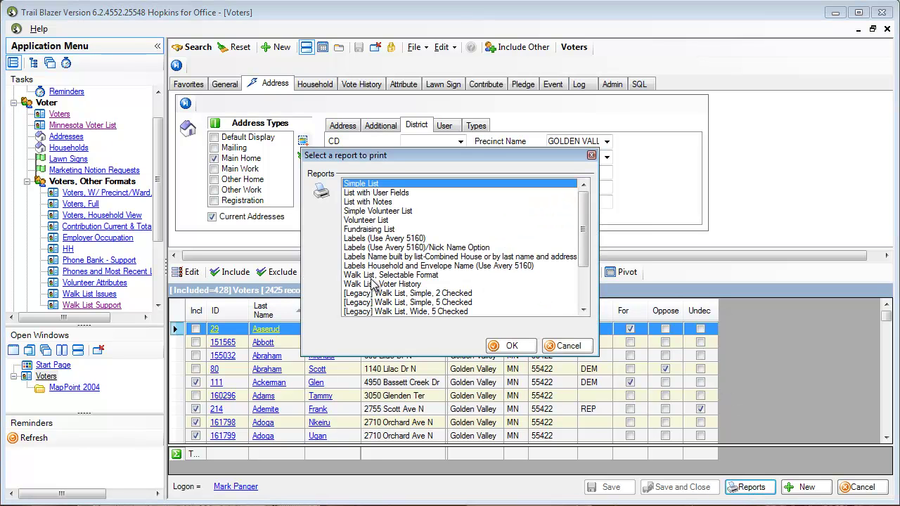
click(404, 276)
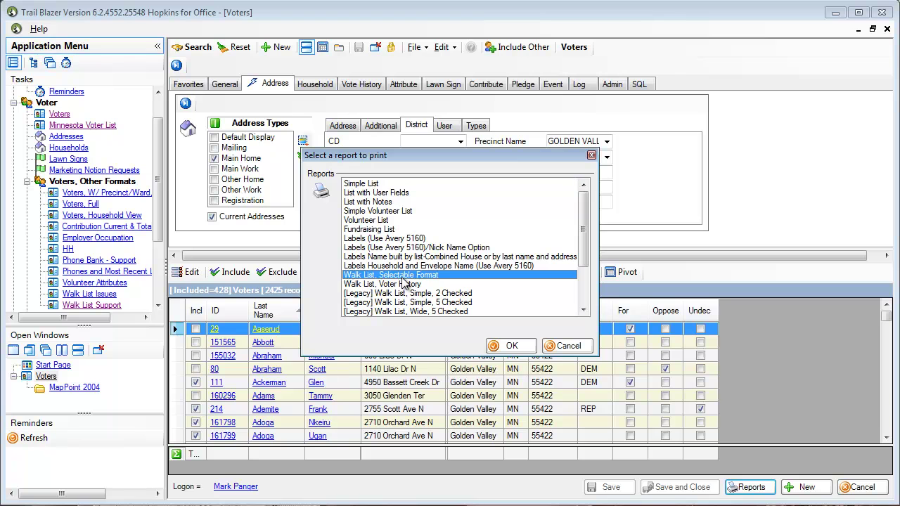
click(512, 346)
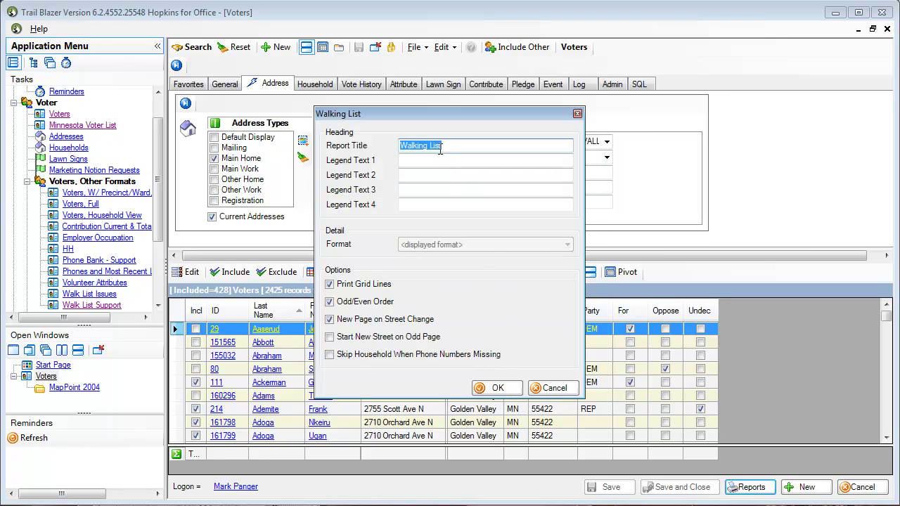
text(GV 02)
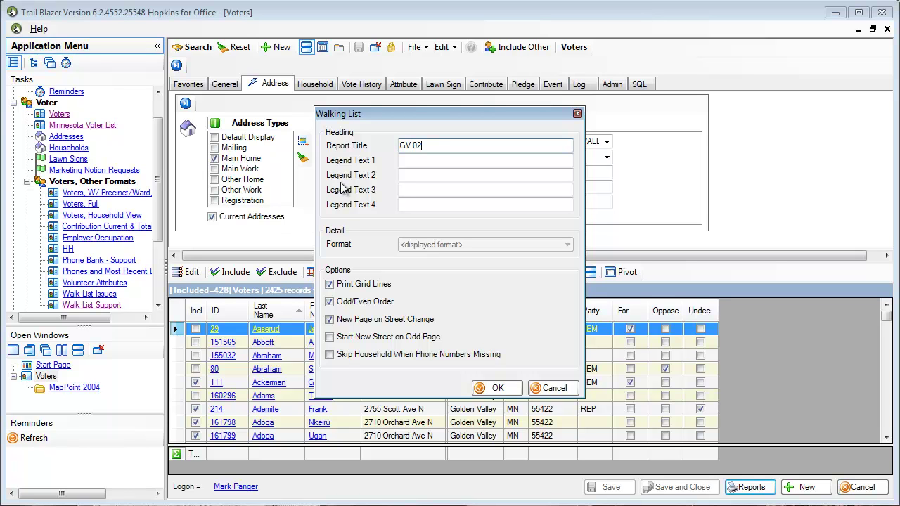
key(Tab)
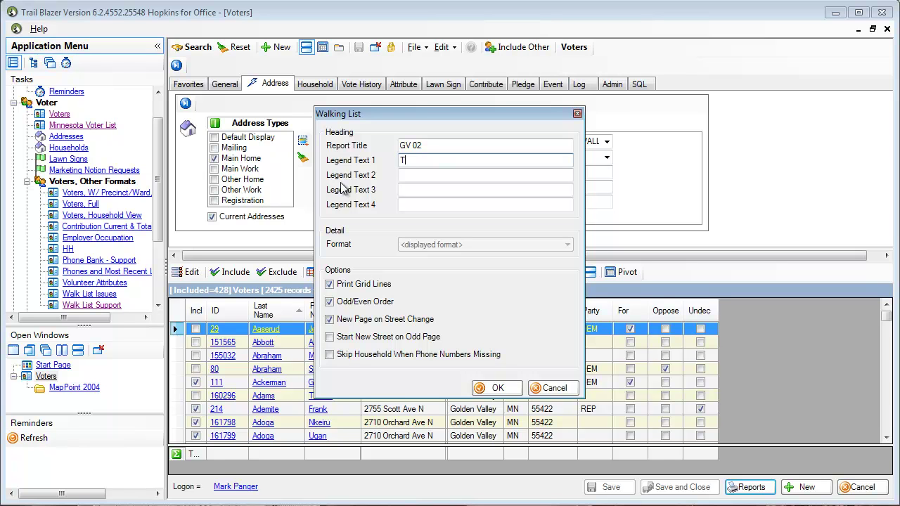
click(497, 388)
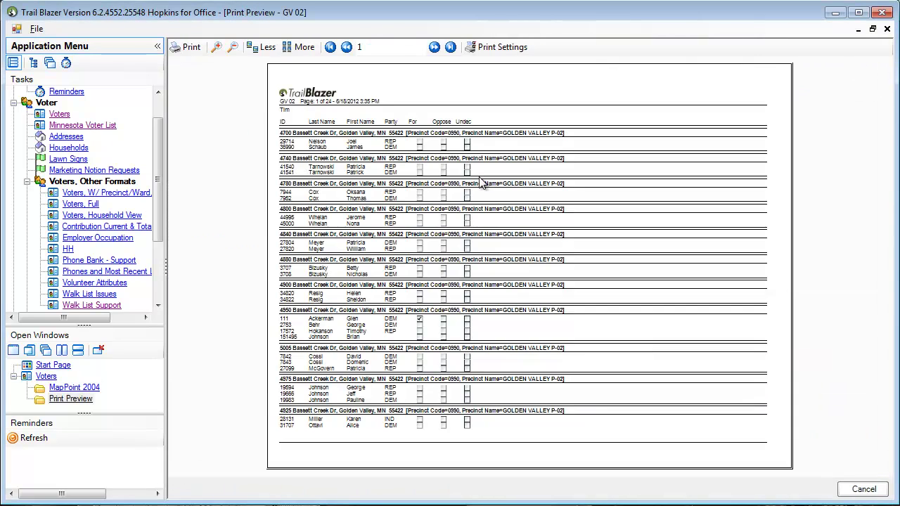
Enlarge the walking list preview, hide the application menu and set the page orientation to Portrait
click(216, 46)
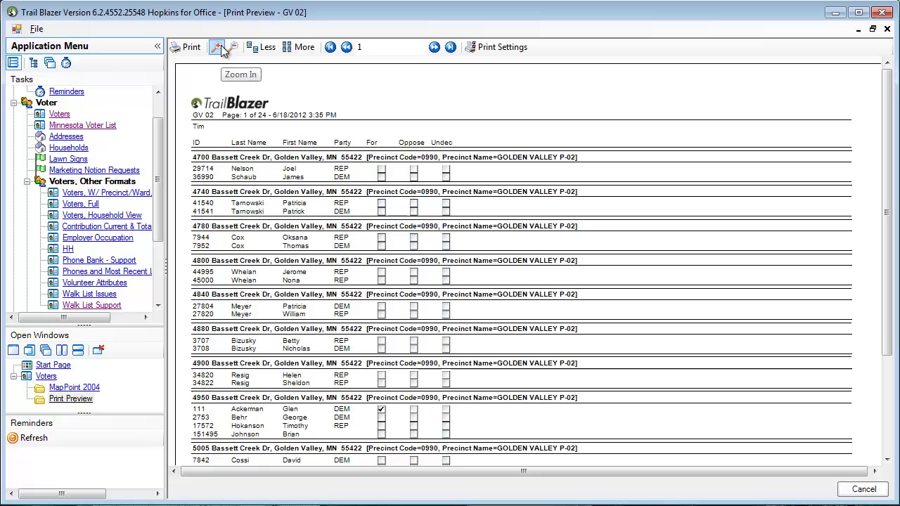
click(157, 45)
click(358, 48)
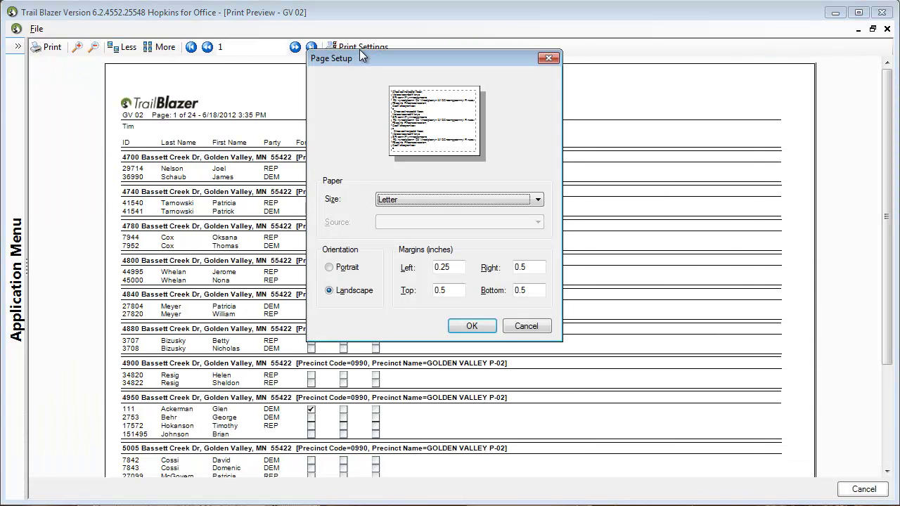
click(329, 267)
click(477, 327)
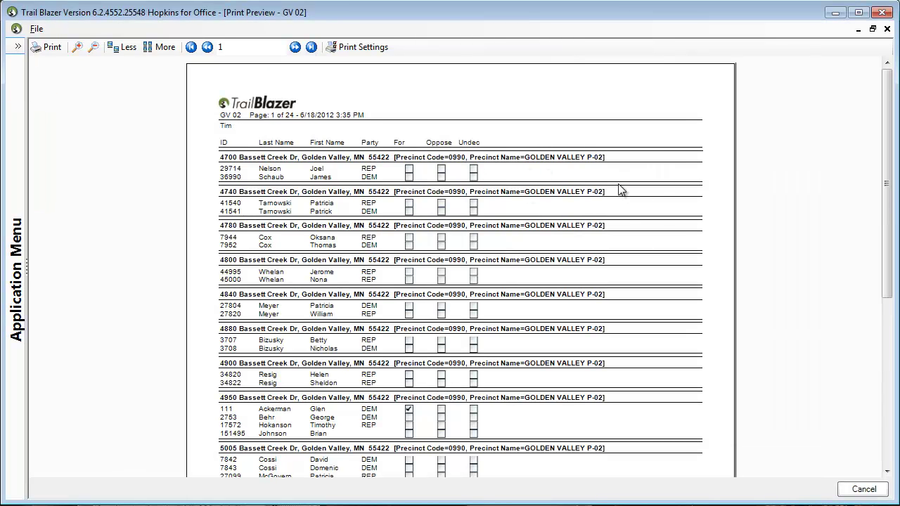
Review the walking list preview through page 3, restore the application menu and close the preview
scroll(415, 204, down, 6)
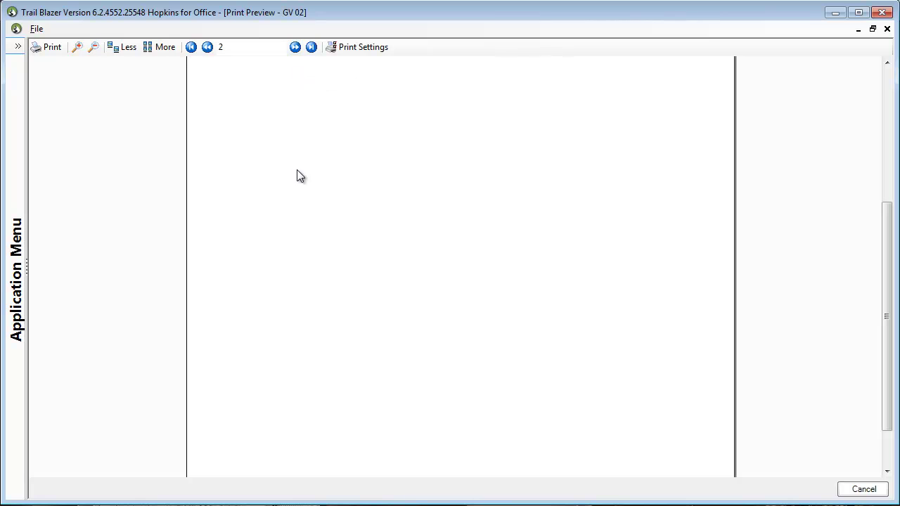
click(296, 47)
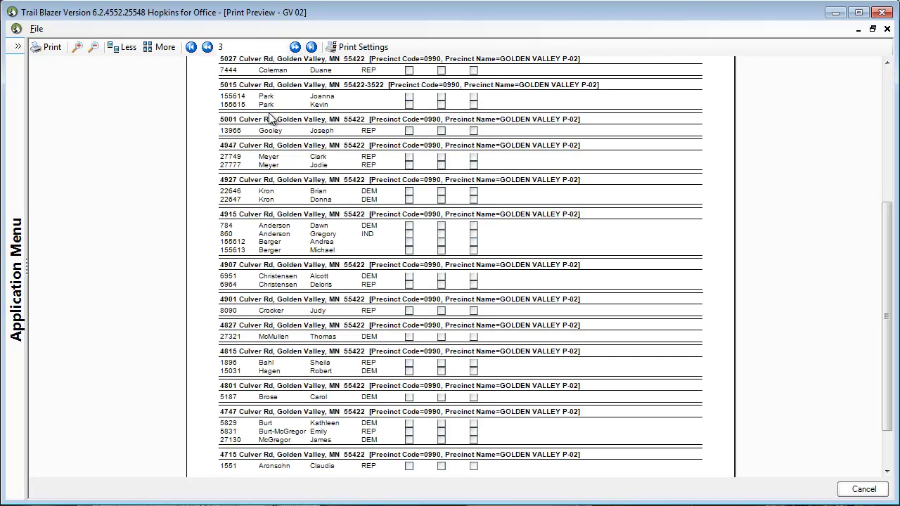
scroll(341, 141, up, 3)
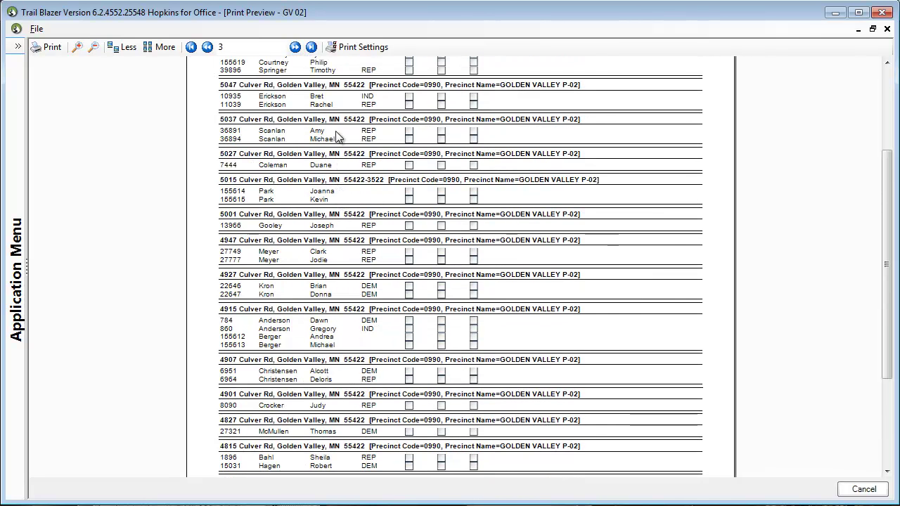
scroll(338, 137, up, 1)
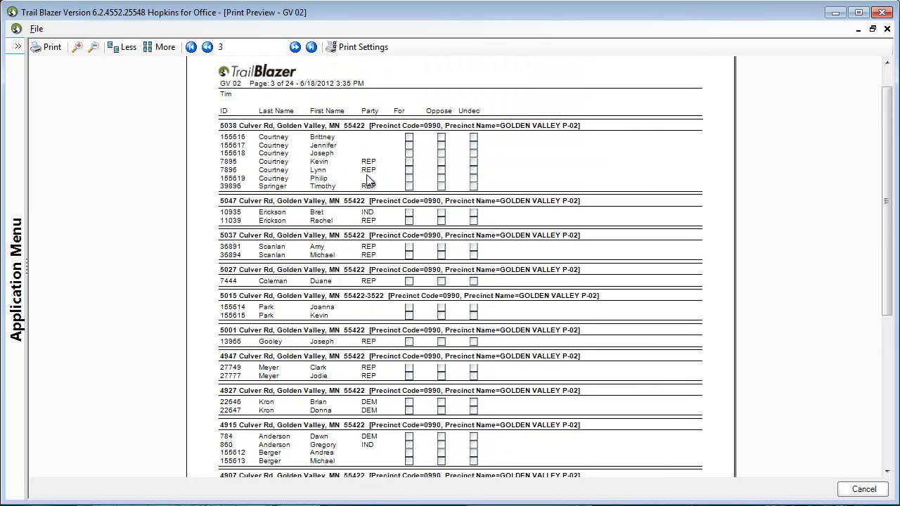
click(18, 47)
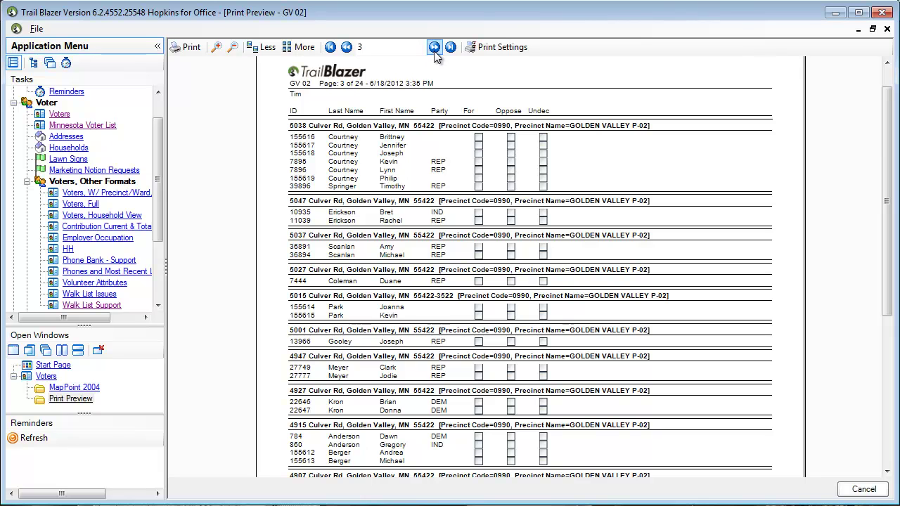
click(862, 490)
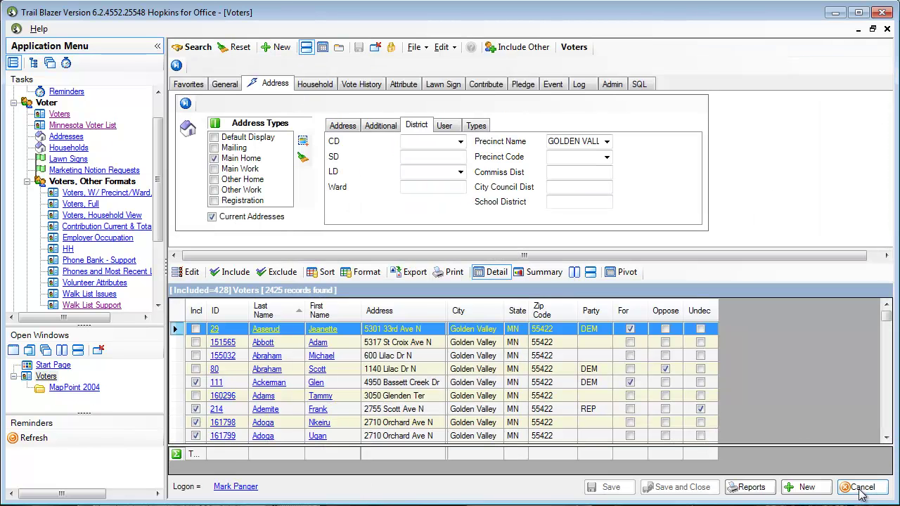
Return to the MapPoint map and delete the freeform outline around the pins
click(93, 387)
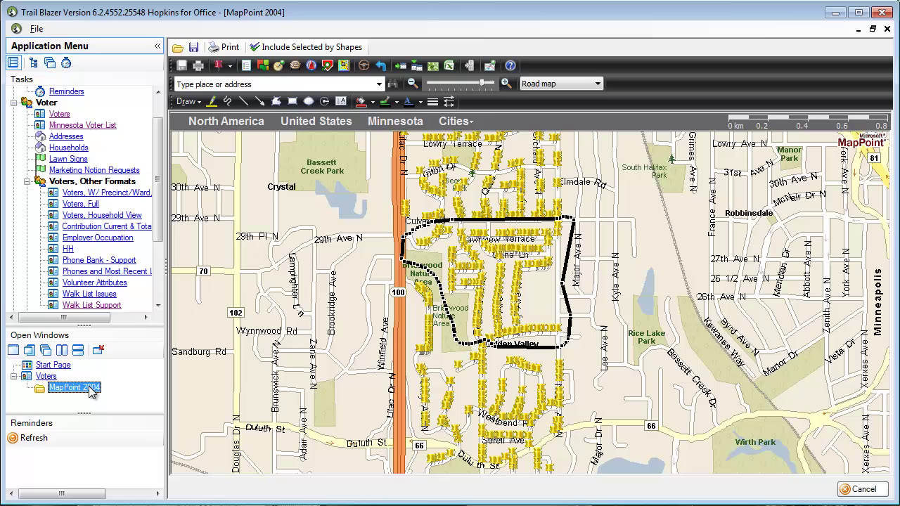
click(500, 220)
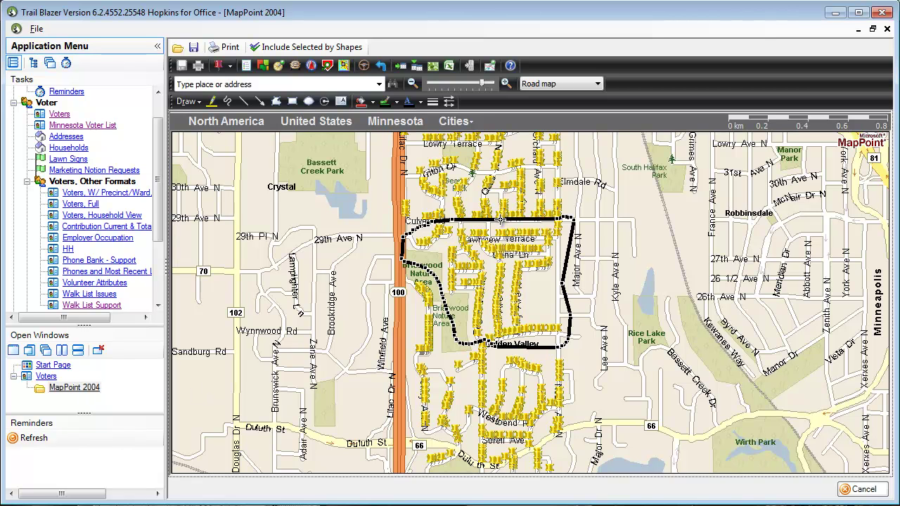
key(Delete)
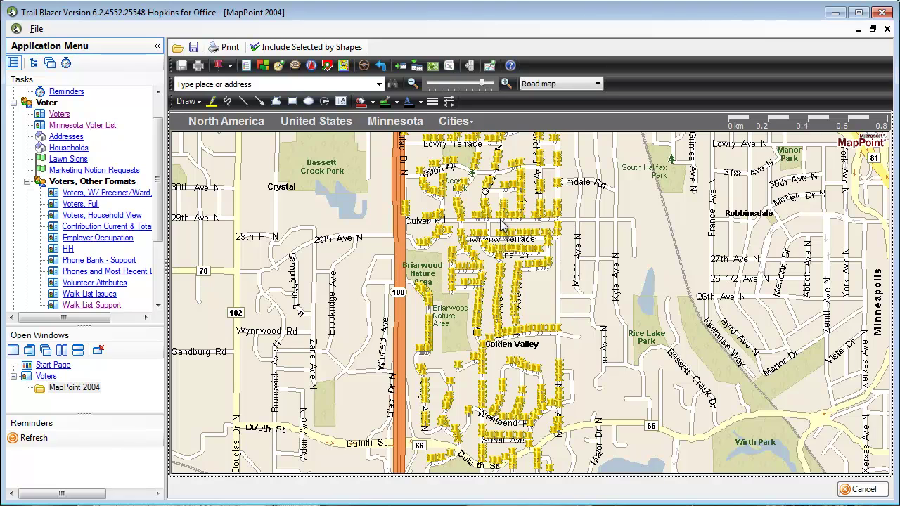
Draw a large rectangle around the pins from Dawnview Terrace to Bassett Creek Dr, and a narrow one around the adjoining Scott Ave N pins
drag(675, 410, 673, 287)
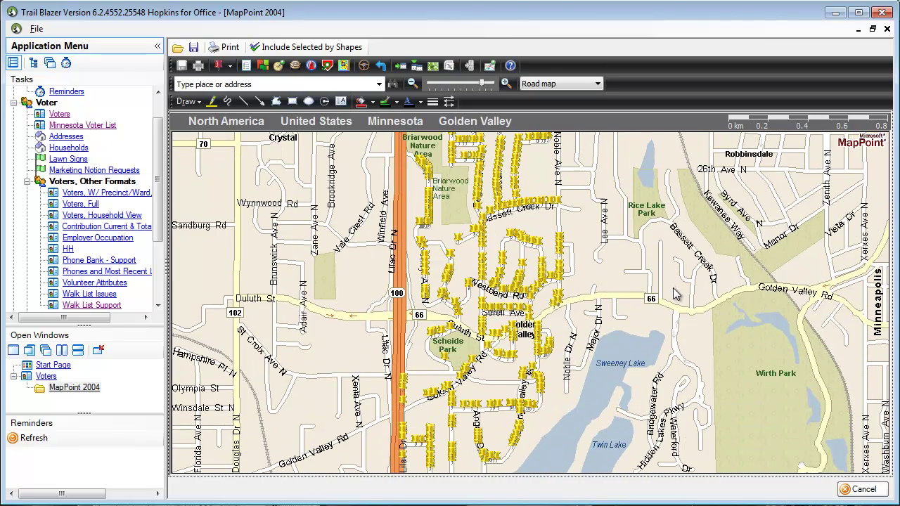
scroll(674, 294, up, 2)
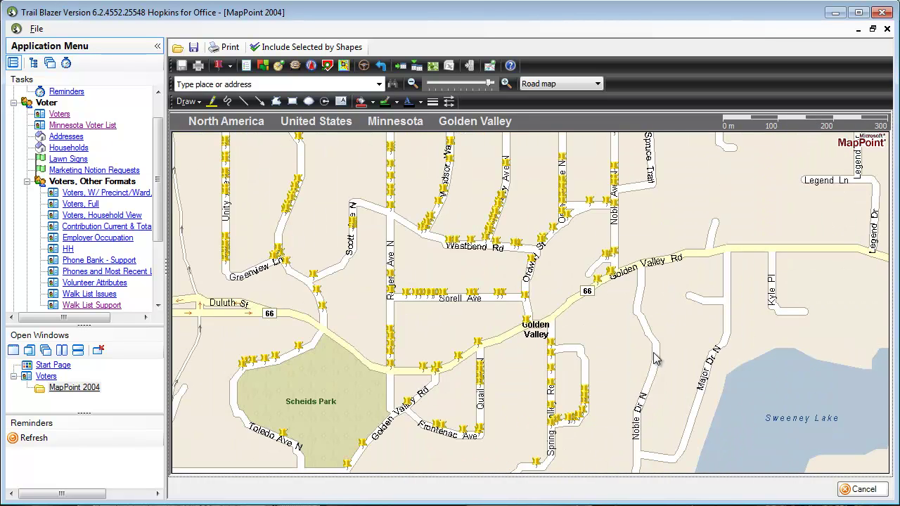
click(292, 100)
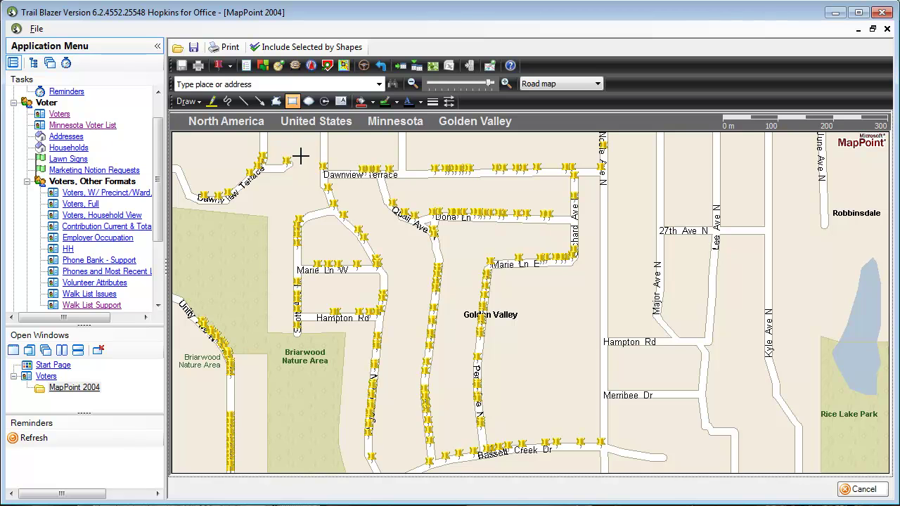
drag(311, 156, 631, 466)
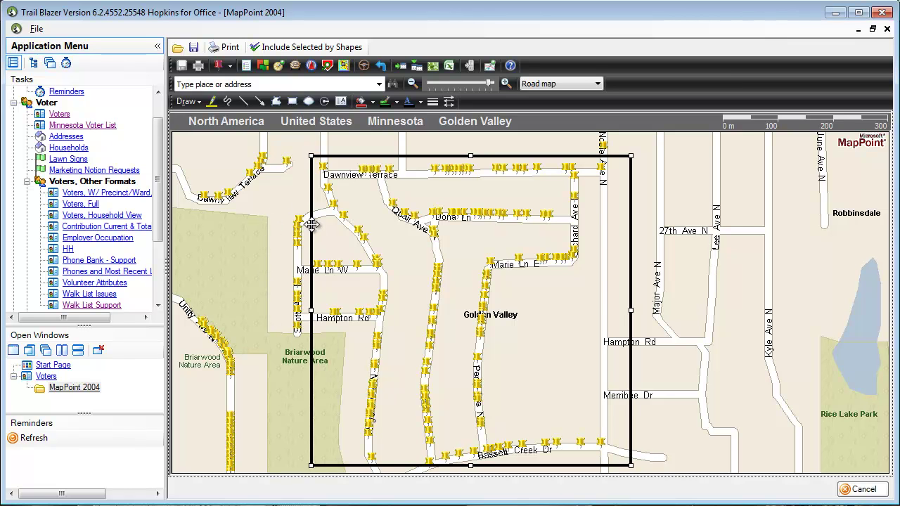
click(293, 100)
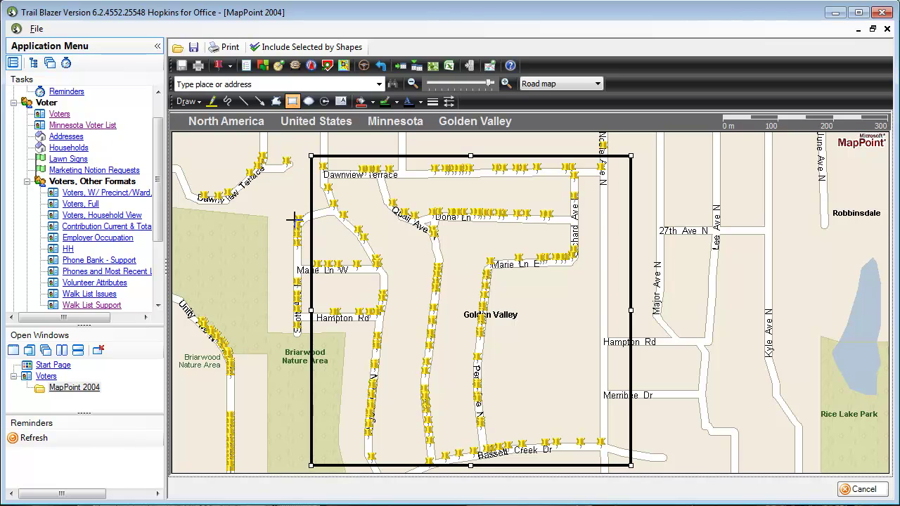
drag(280, 204, 307, 343)
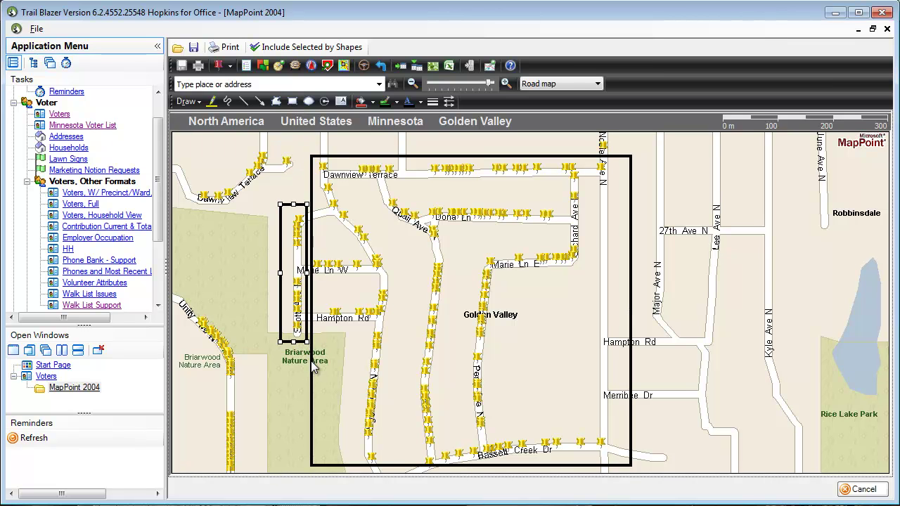
Select both rectangles together and include the voters whose pins lie inside them
shift+click(316, 210)
click(298, 47)
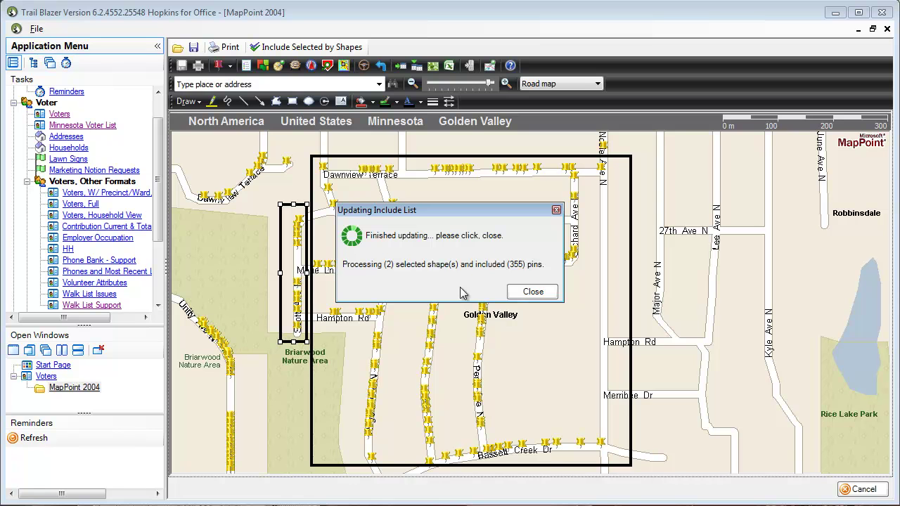
click(526, 294)
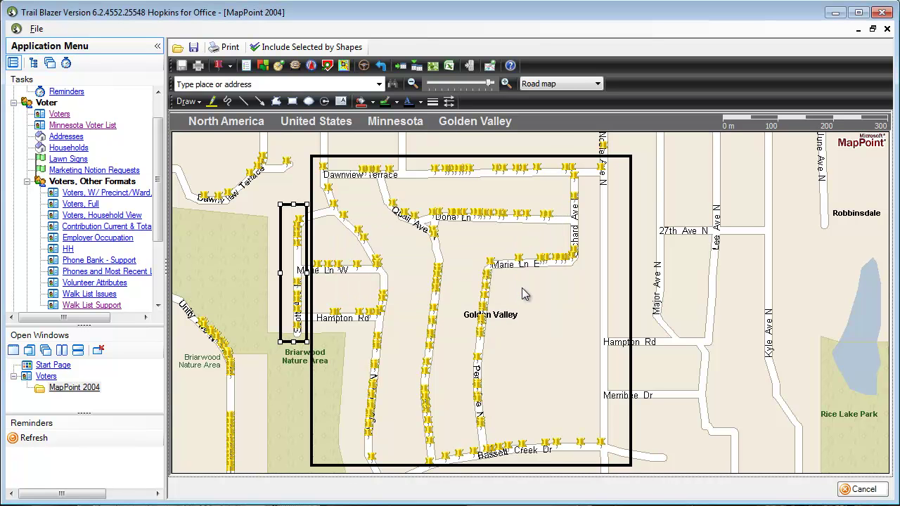
Generate the Walk List, Selectable Format report for the included voters, keeping the title GV 02 and entering the second walker's first name as Legend Text 1
click(46, 377)
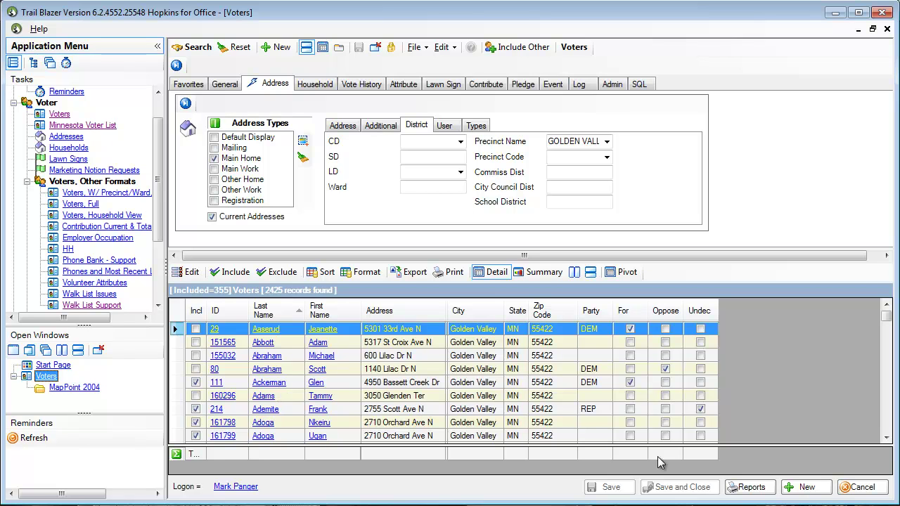
click(764, 497)
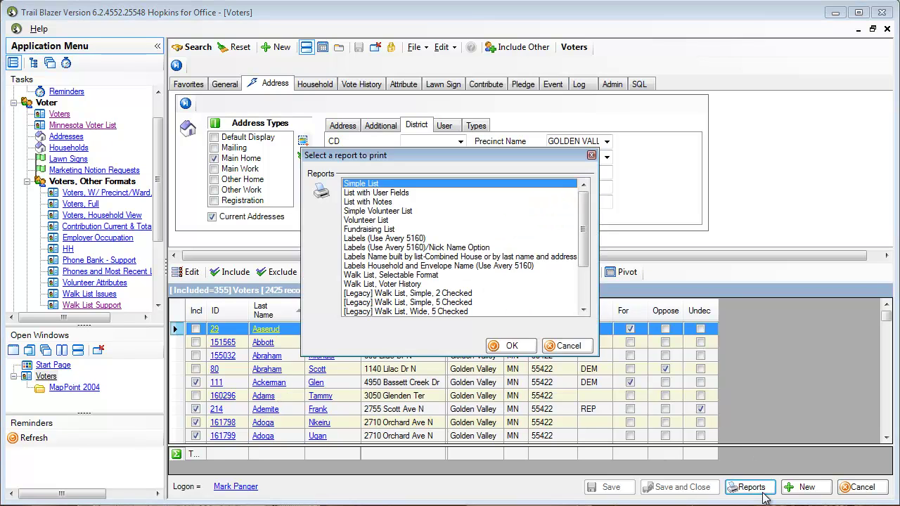
click(395, 277)
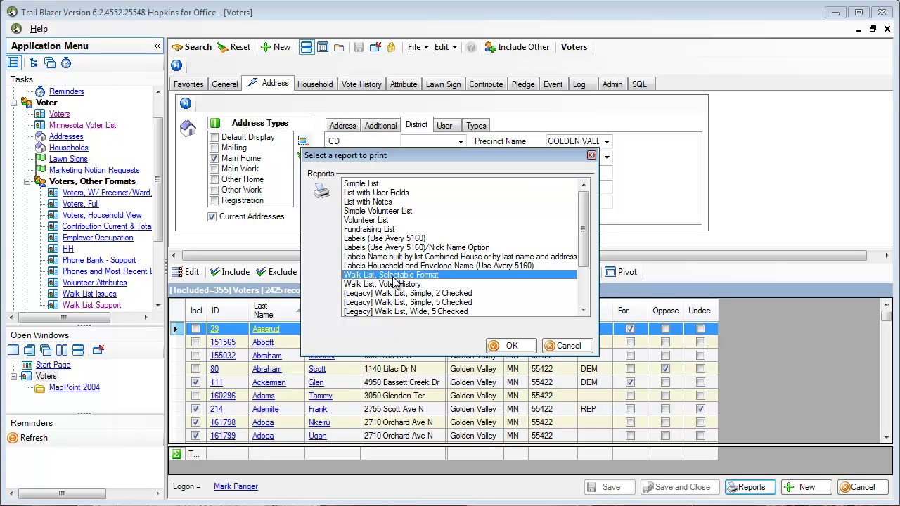
click(507, 347)
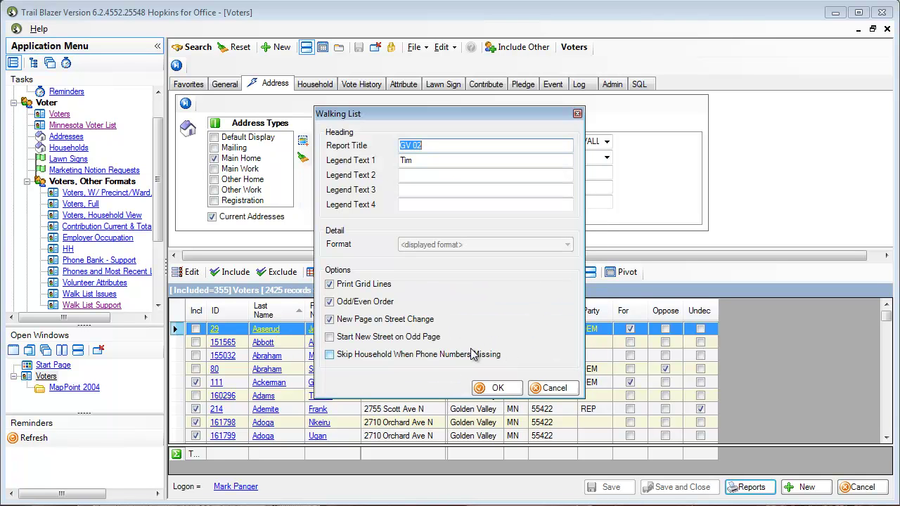
key(Tab)
text(Amy)
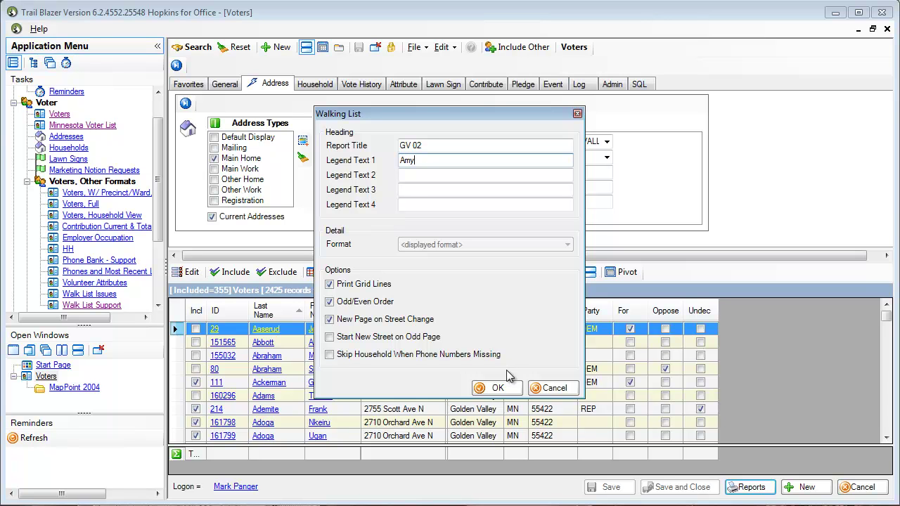
click(505, 386)
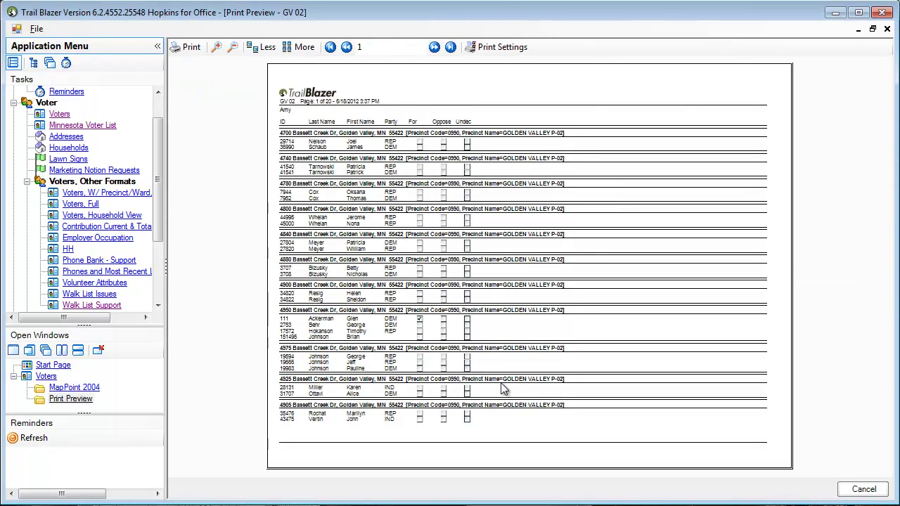
Hide the application menu and enlarge the new walking list preview by two zoom levels
click(157, 47)
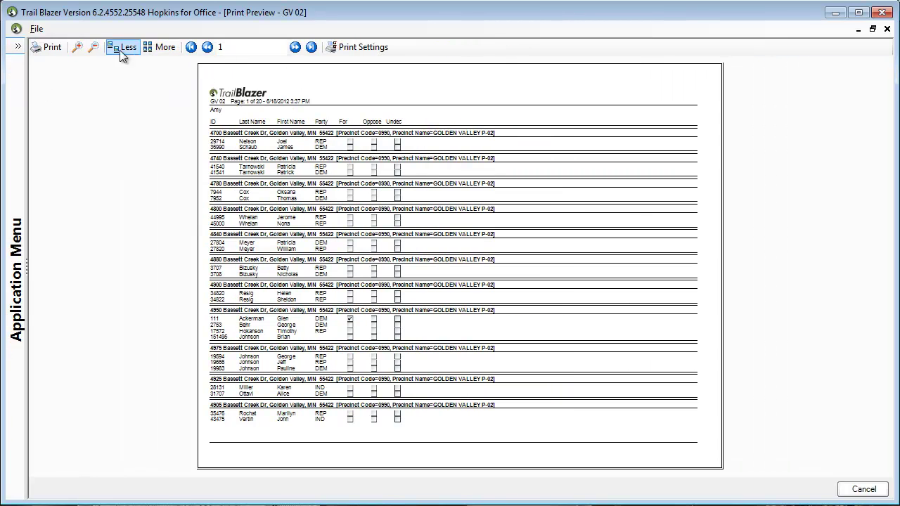
click(78, 47)
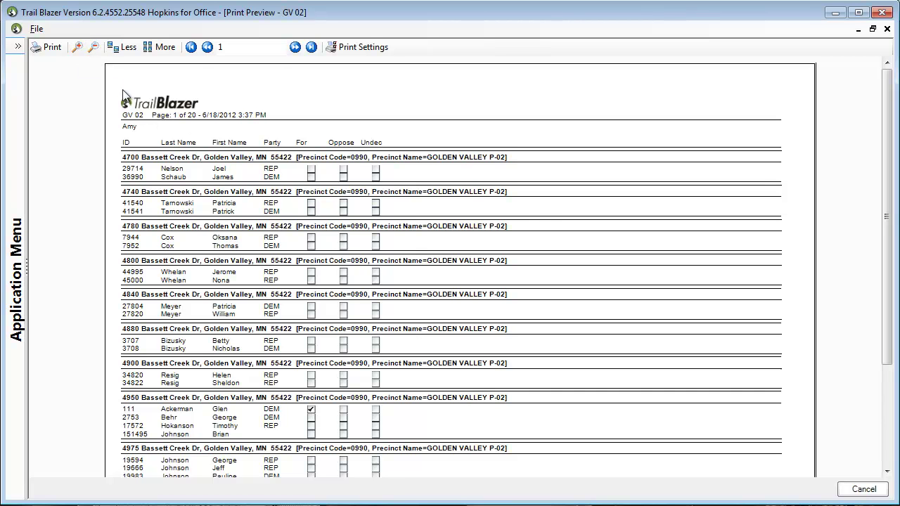
click(78, 49)
Review the new walking list preview page by page through page 6
click(301, 51)
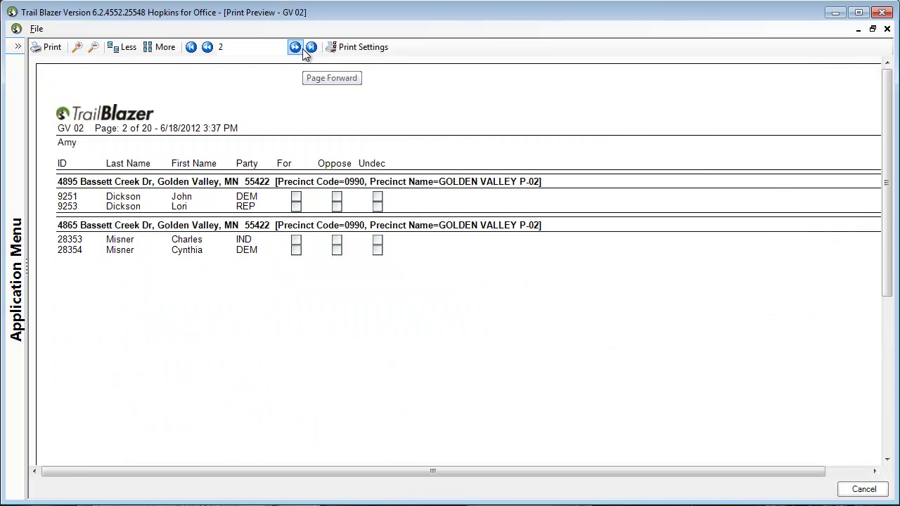
click(303, 52)
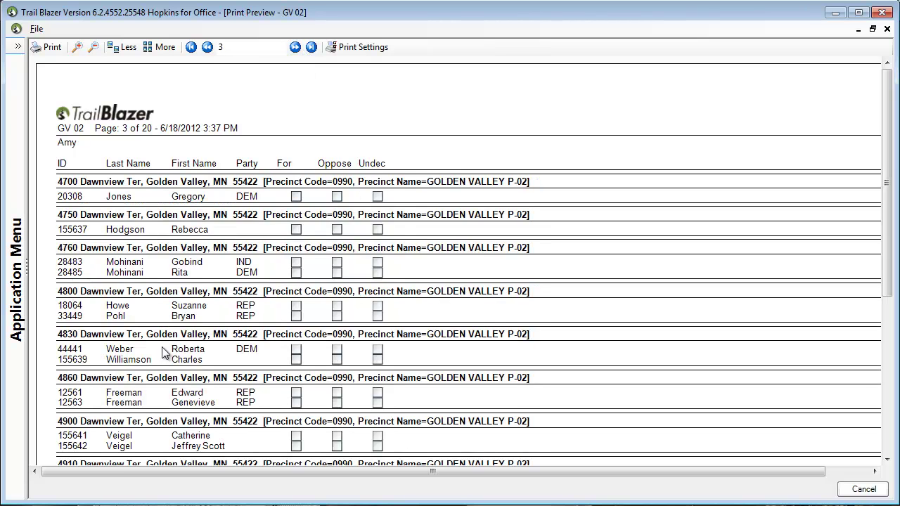
click(296, 48)
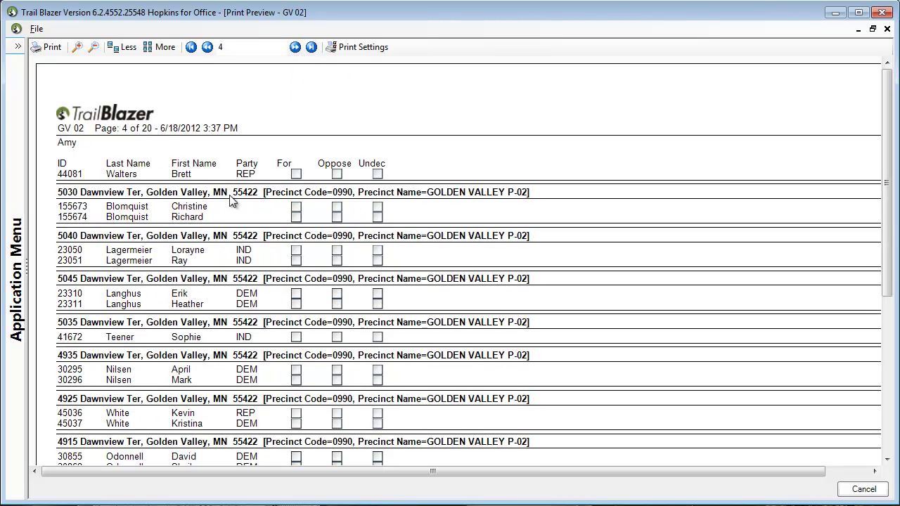
click(295, 48)
click(294, 46)
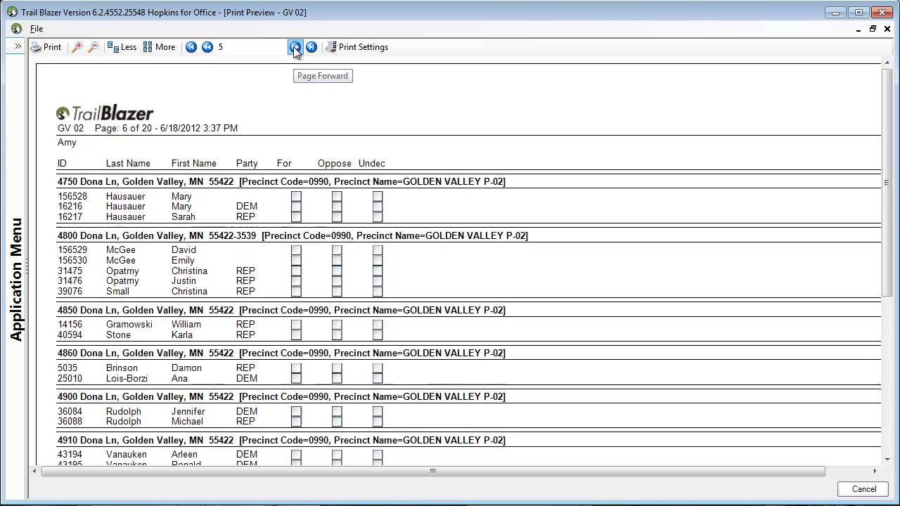